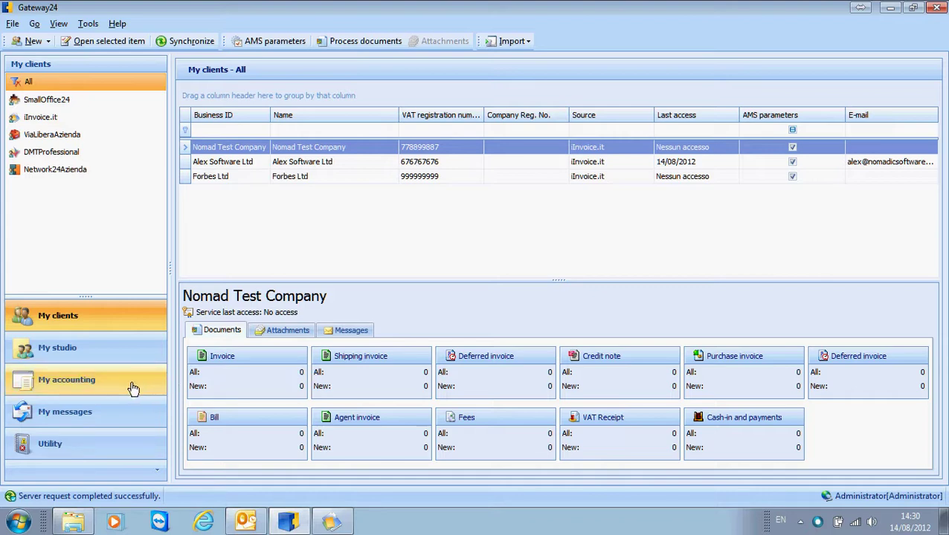
Review the businesses table in the accounting section and the studio's client profile of Alex Software Ltd
{"action": "left_click", "coordinate": [94, 387]}
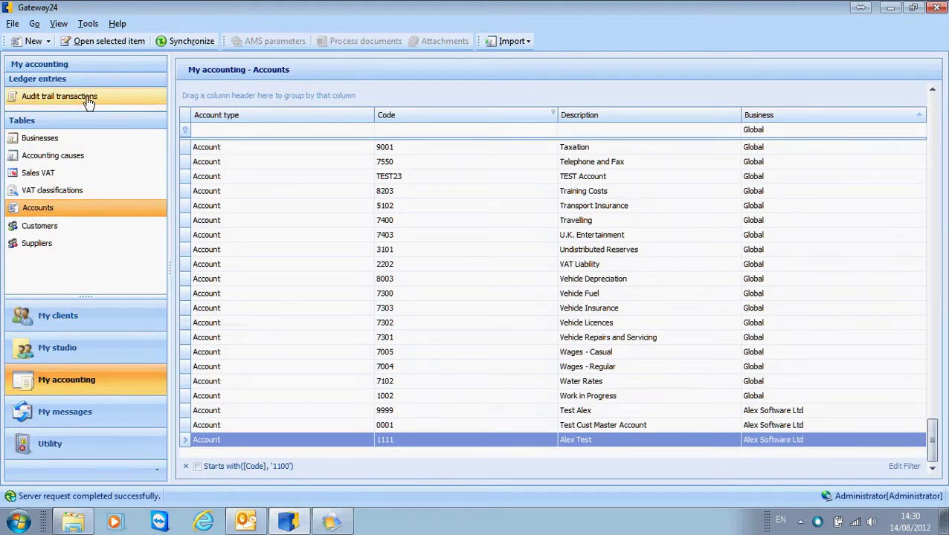
{"action": "left_click", "coordinate": [70, 141]}
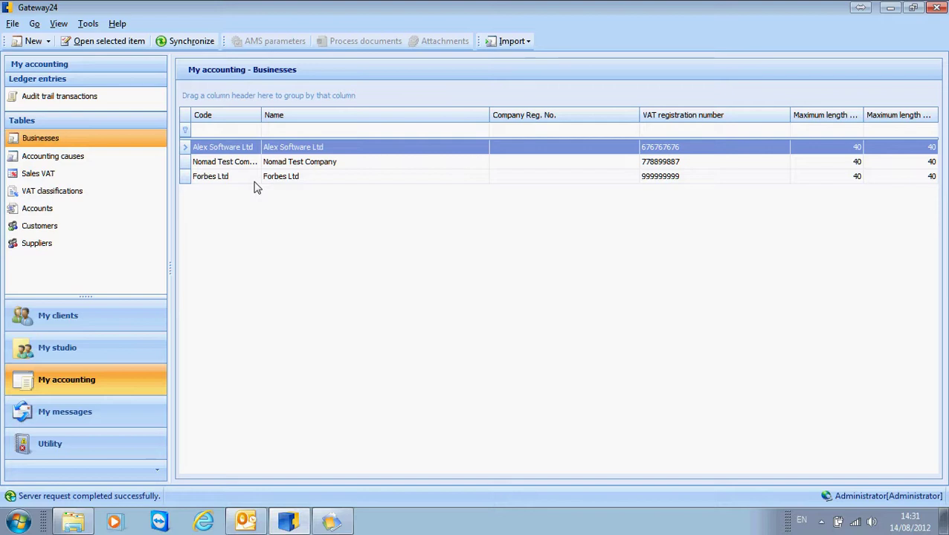
{"action": "left_click", "coordinate": [110, 359]}
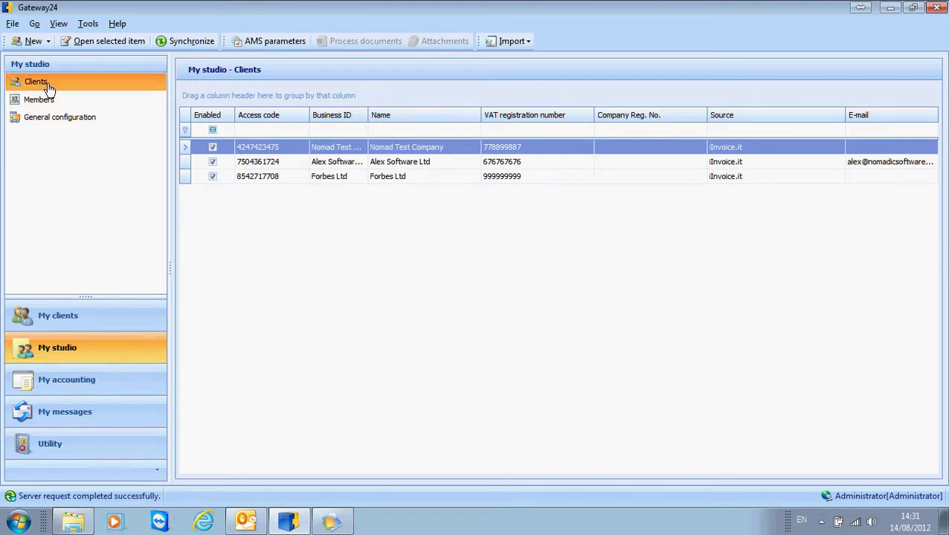
{"action": "double_click", "coordinate": [282, 167]}
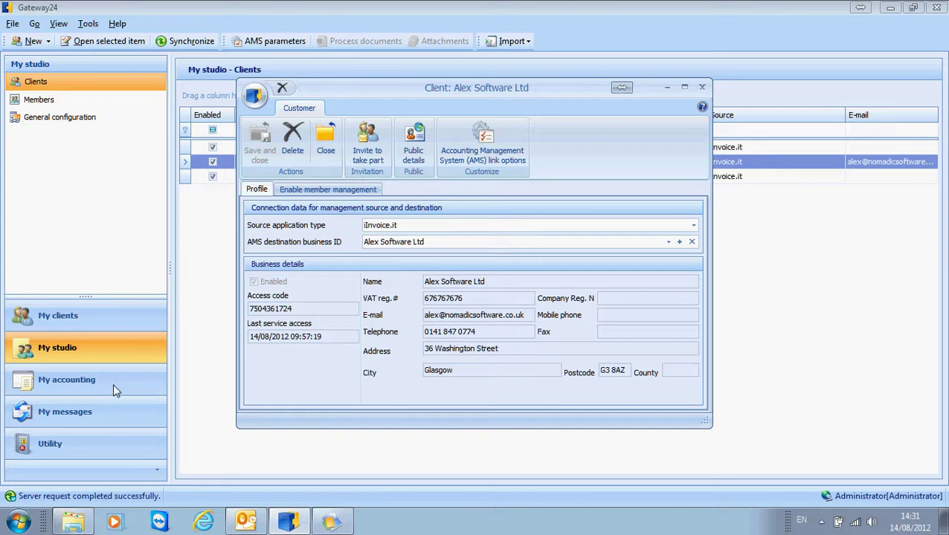
{"action": "left_click", "coordinate": [701, 90]}
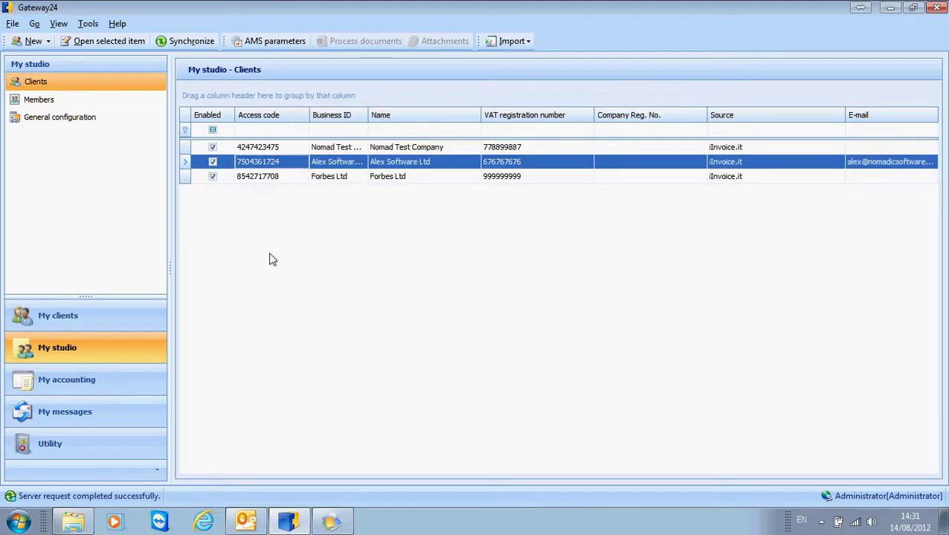
Examine the accounting tables for accounting causes, sales VAT, VAT classifications and accounts
{"action": "left_click", "coordinate": [72, 389]}
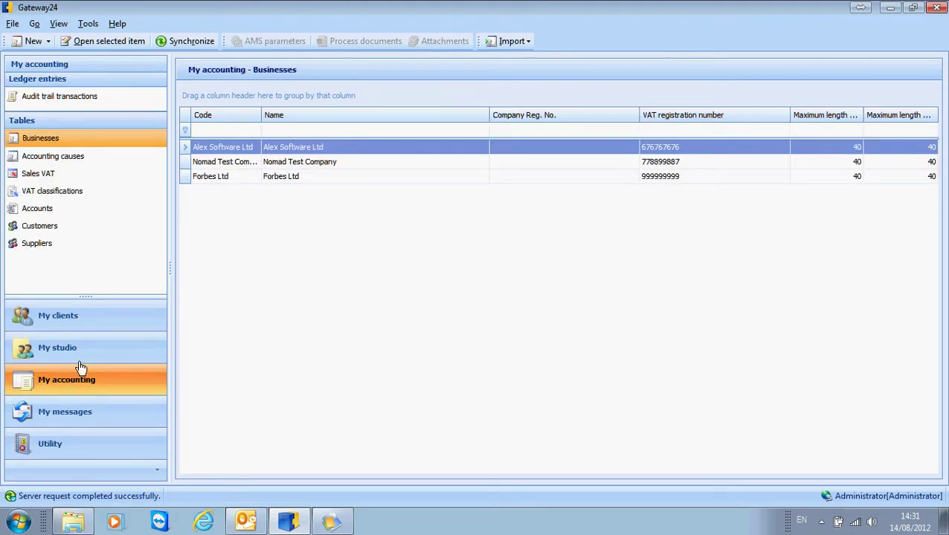
{"action": "left_click", "coordinate": [75, 162]}
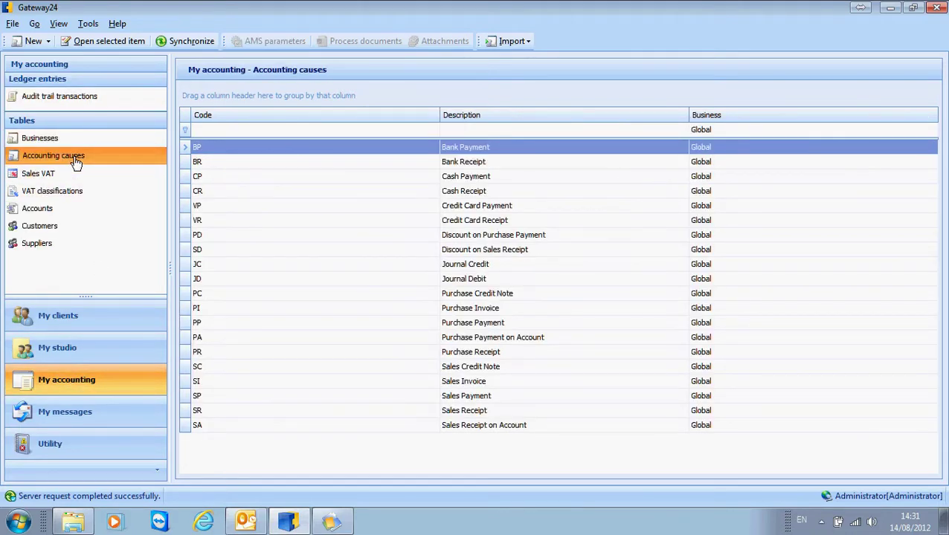
{"action": "left_click", "coordinate": [41, 173]}
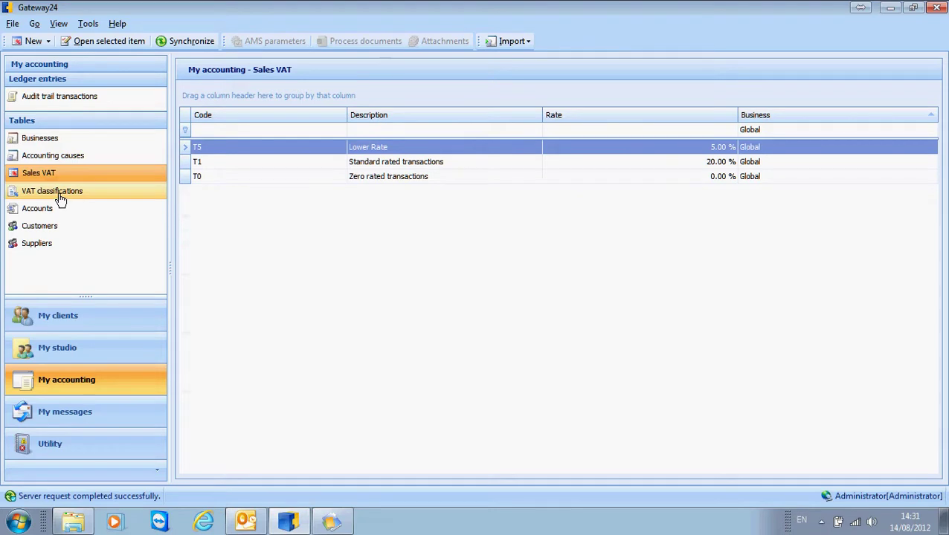
{"action": "left_click", "coordinate": [60, 195]}
{"action": "left_click", "coordinate": [52, 215]}
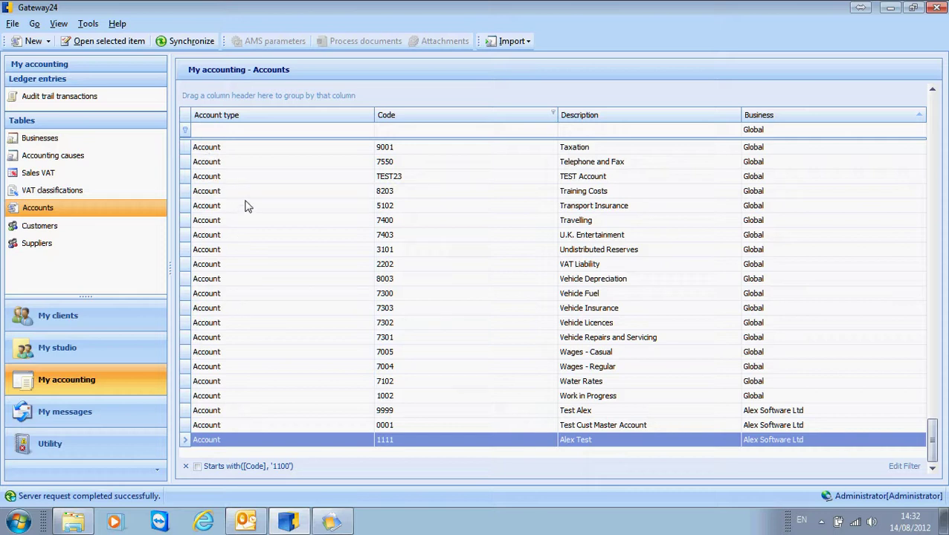
{"action": "scroll", "coordinate": [251, 274], "scroll_direction": "up", "scroll_amount": 15}
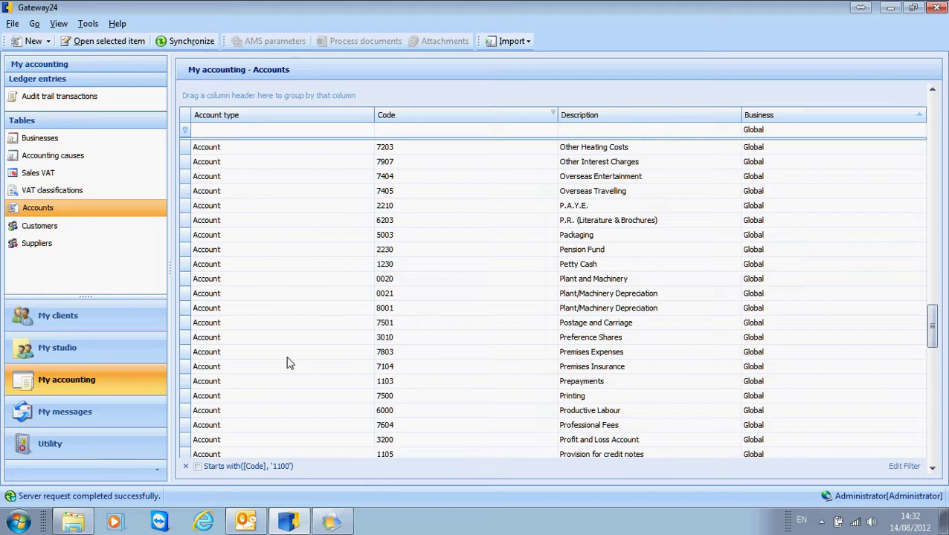
Examine the studio's default iInvoice.it configuration, covering its document causes, accounting causes, accounts and sales VAT mappings
{"action": "left_click", "coordinate": [123, 359]}
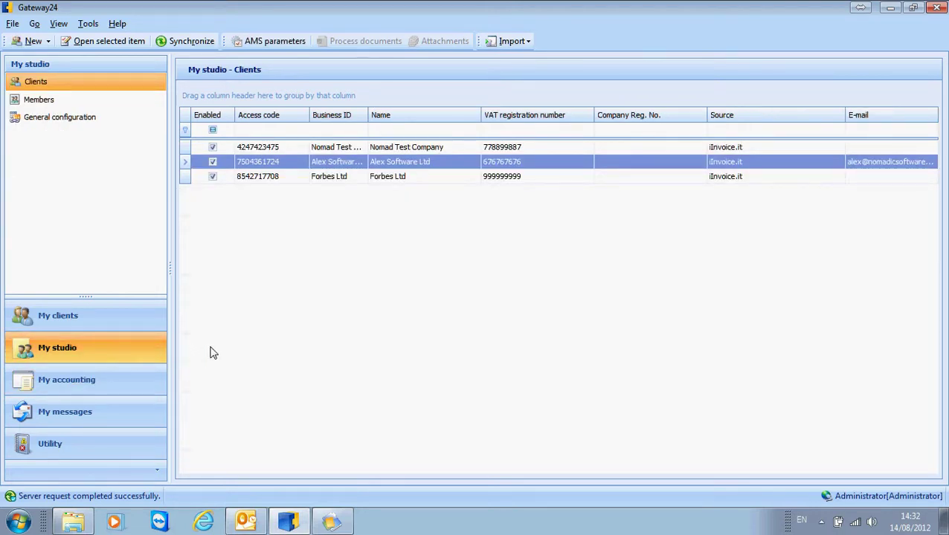
{"action": "left_click", "coordinate": [78, 125]}
{"action": "left_click", "coordinate": [571, 216]}
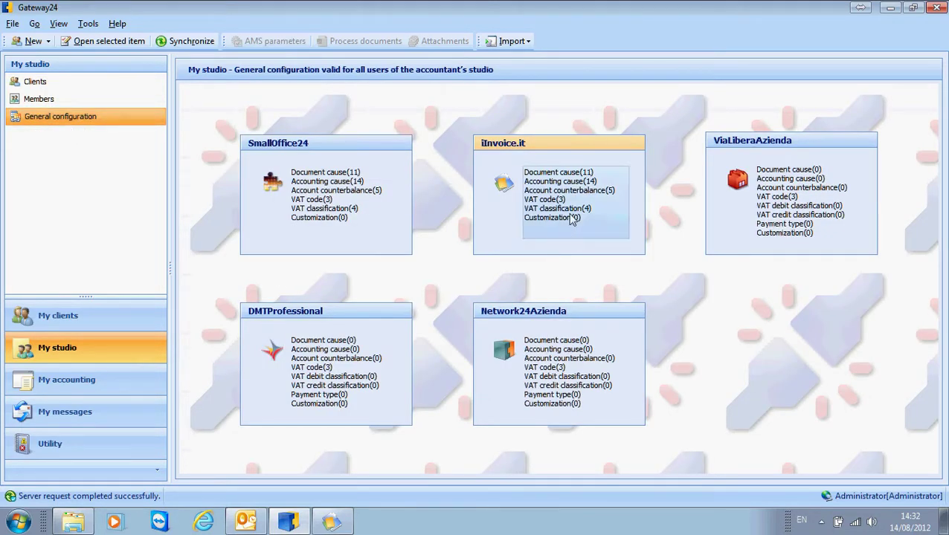
{"action": "double_click", "coordinate": [571, 216]}
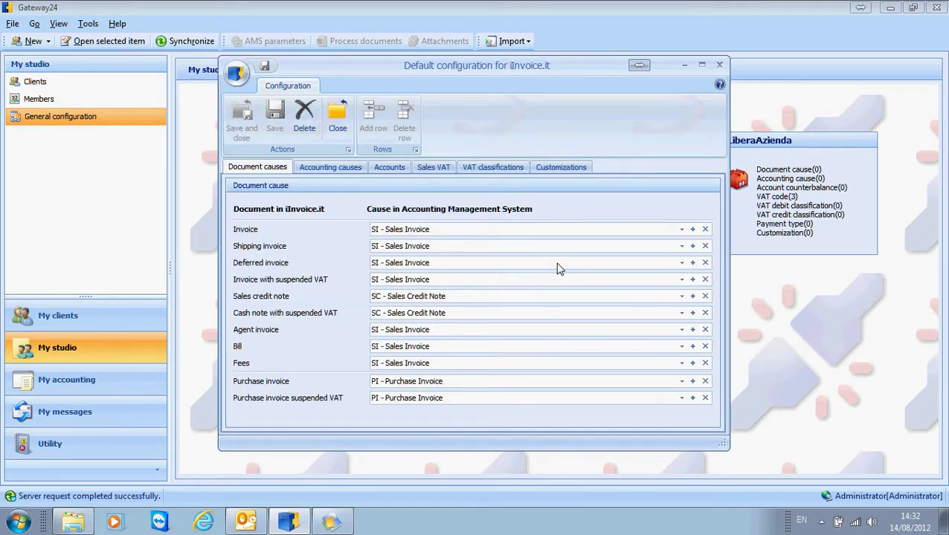
{"action": "left_click", "coordinate": [342, 168]}
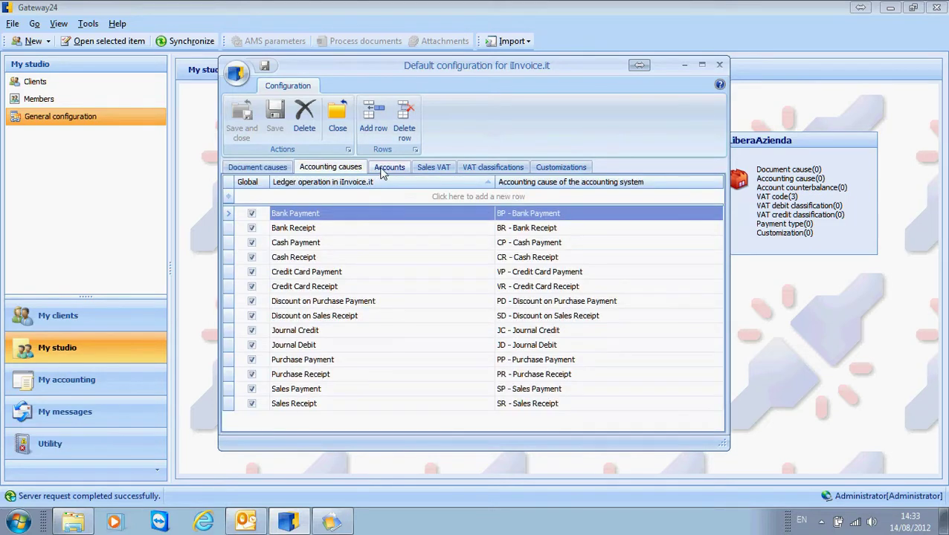
{"action": "left_click", "coordinate": [386, 168]}
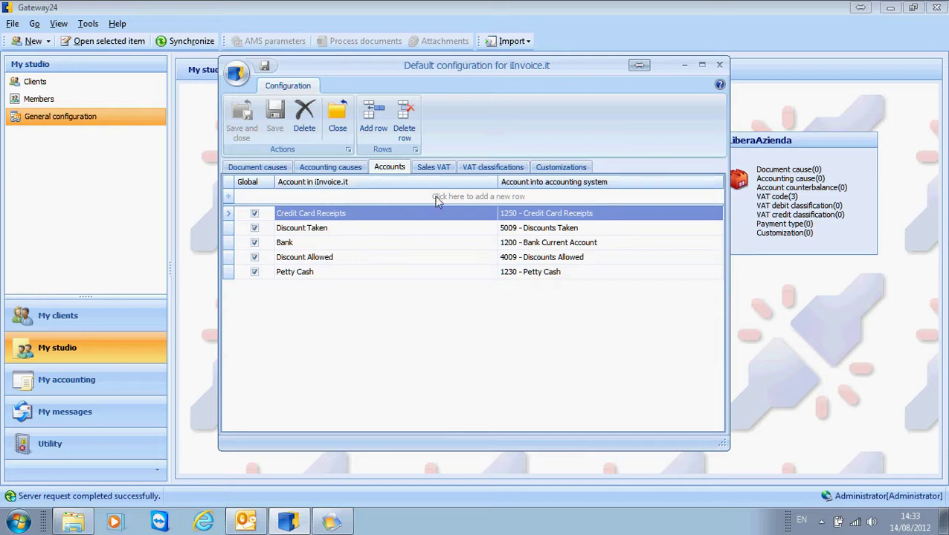
{"action": "left_click", "coordinate": [429, 167]}
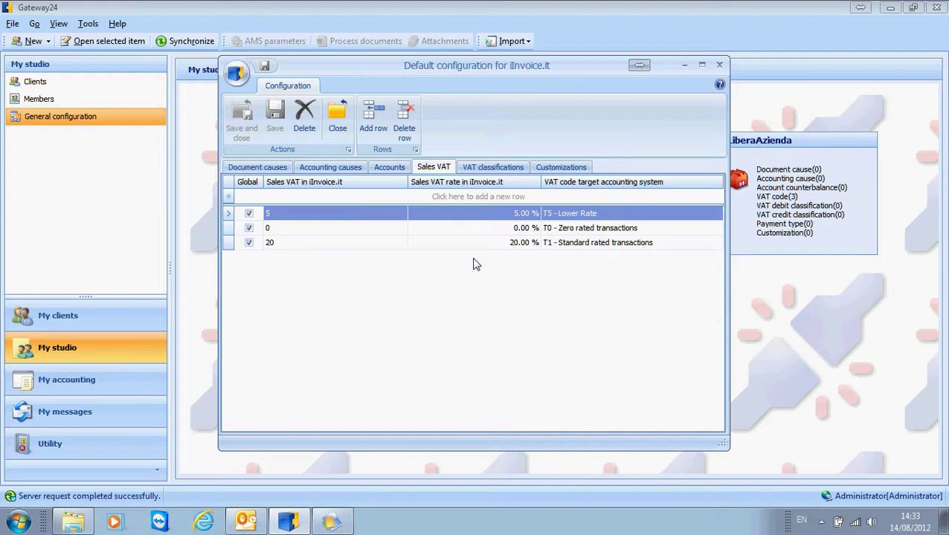
{"action": "left_click", "coordinate": [718, 65]}
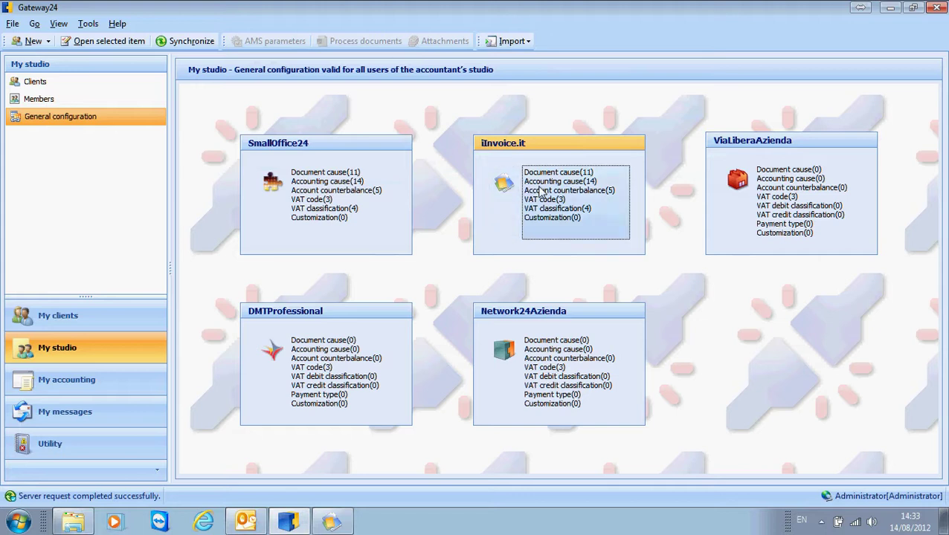
Inspect the AMS parameters of client Alex Software Ltd, from document and accounting causes through accounts, sales VAT and VAT classifications
{"action": "left_click", "coordinate": [38, 82]}
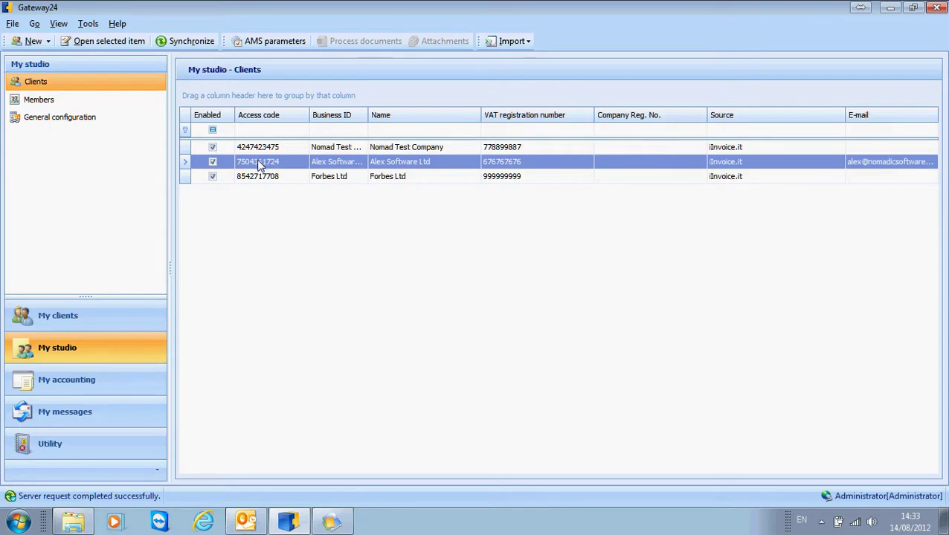
{"action": "left_click", "coordinate": [259, 165]}
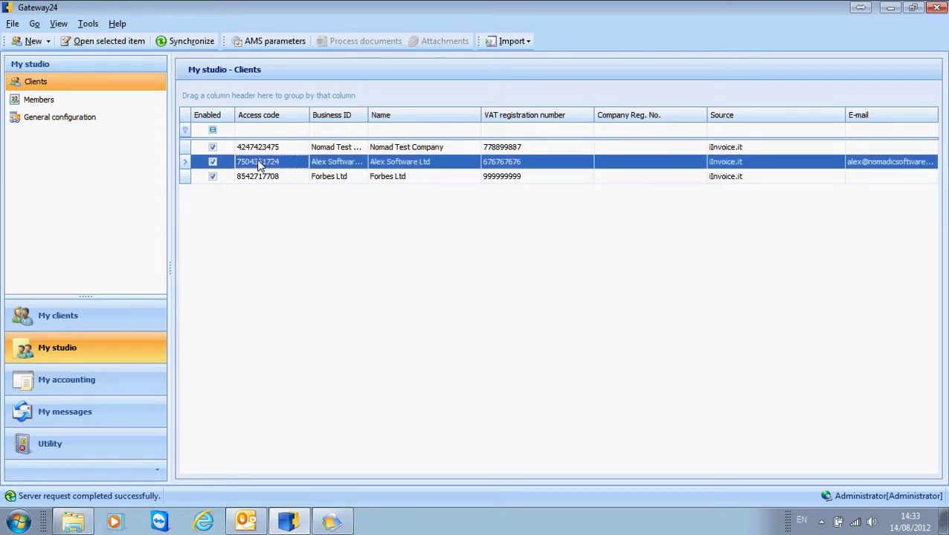
{"action": "left_click", "coordinate": [270, 45]}
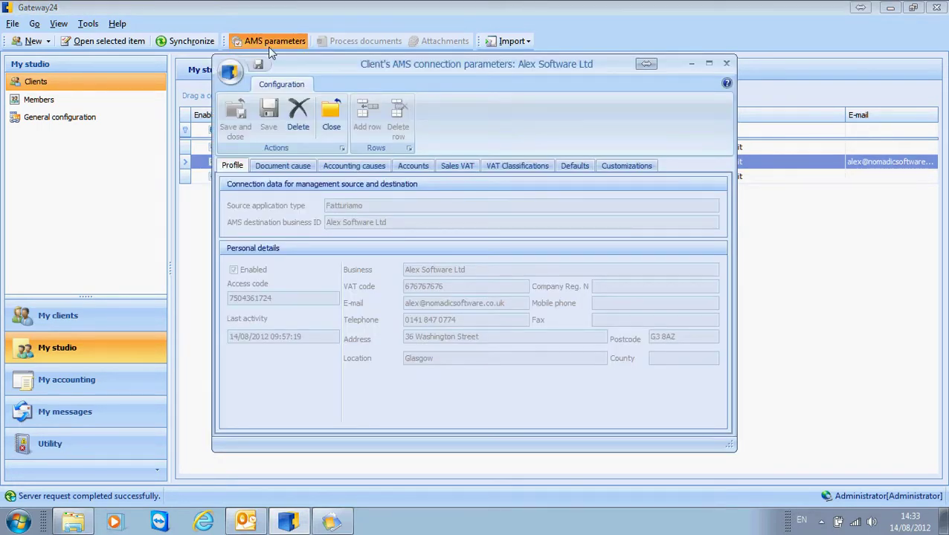
{"action": "left_click", "coordinate": [299, 168]}
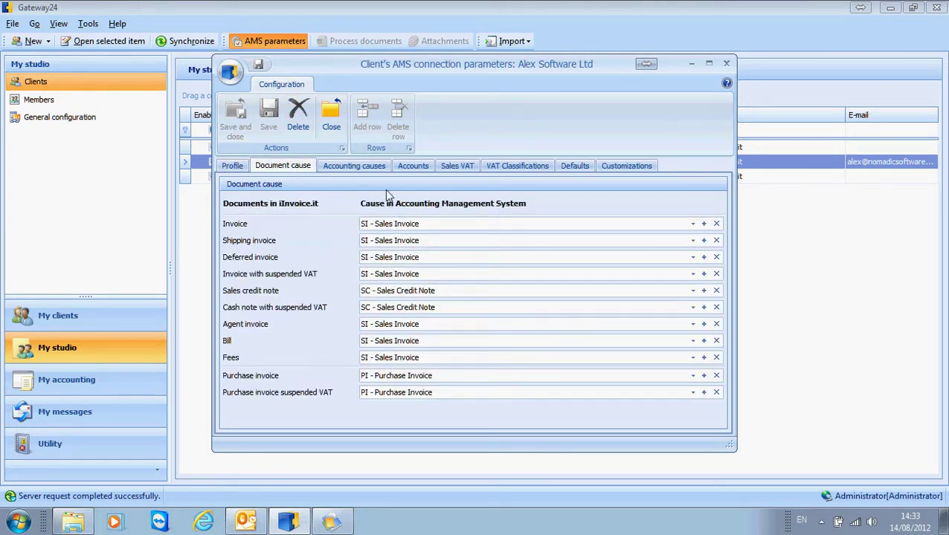
{"action": "left_click", "coordinate": [354, 167]}
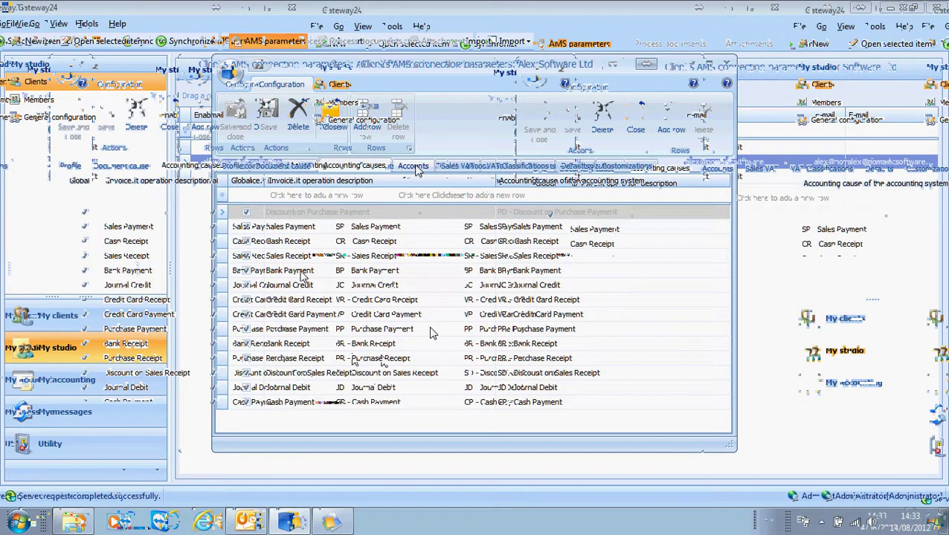
{"action": "left_click", "coordinate": [415, 167]}
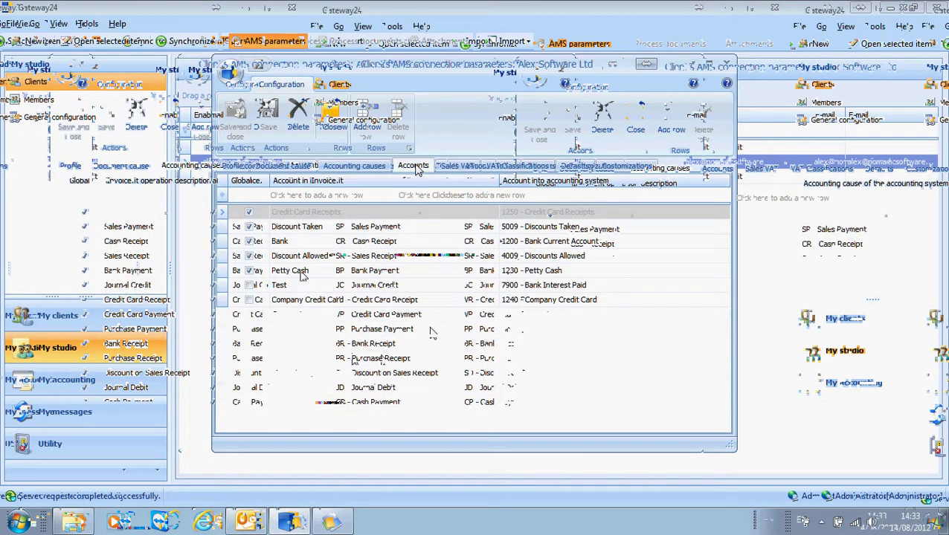
{"action": "left_click", "coordinate": [461, 166]}
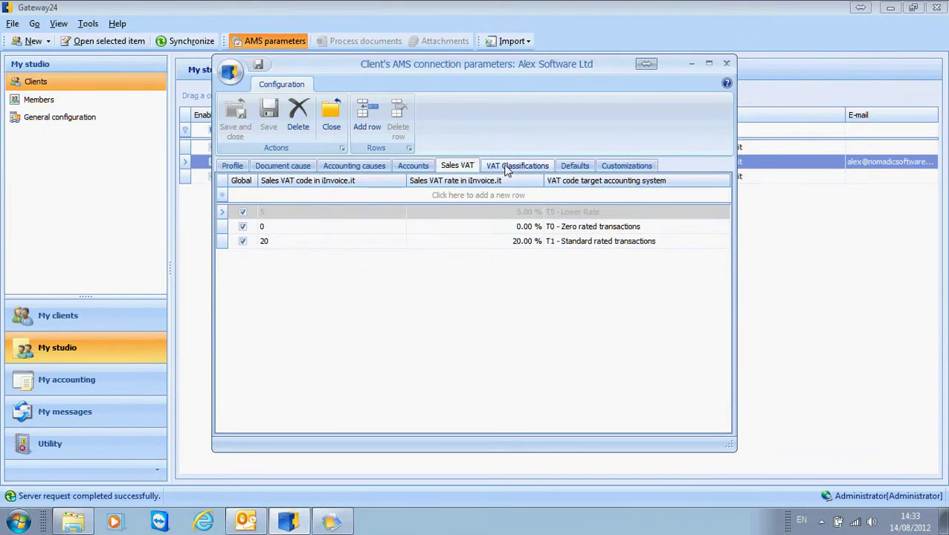
{"action": "left_click", "coordinate": [505, 167]}
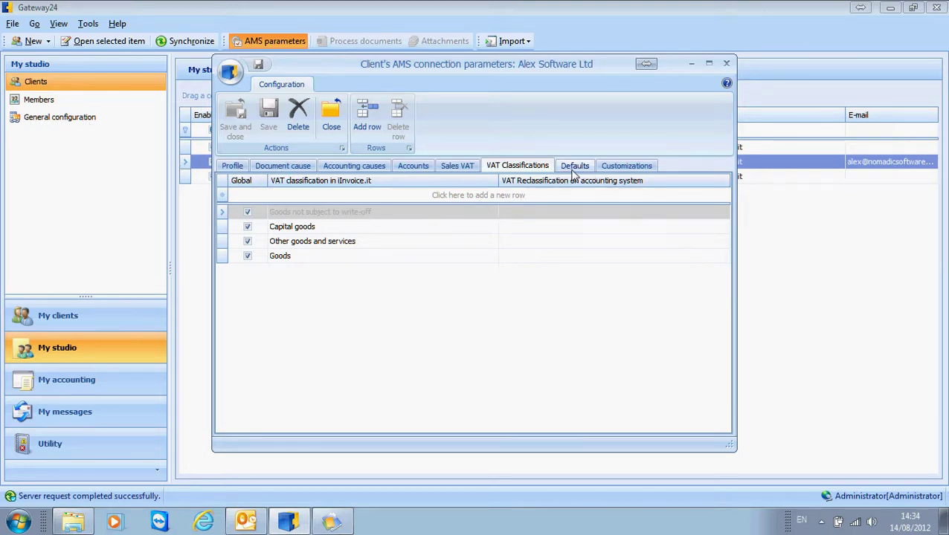
Check the client-specific Test and Company Credit Card account mappings in Alex Software Ltd's AMS parameters, and close the parameters
{"action": "left_click", "coordinate": [408, 168]}
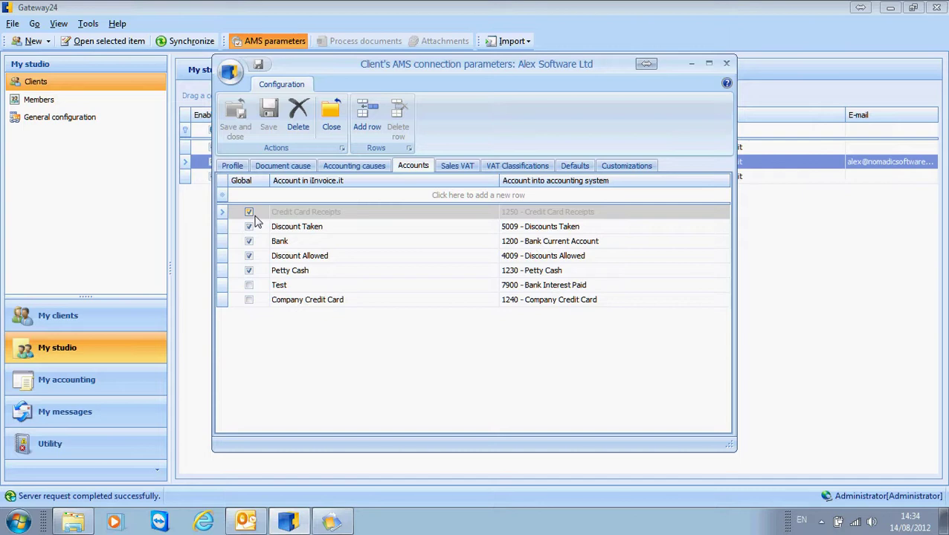
{"action": "left_click", "coordinate": [319, 289]}
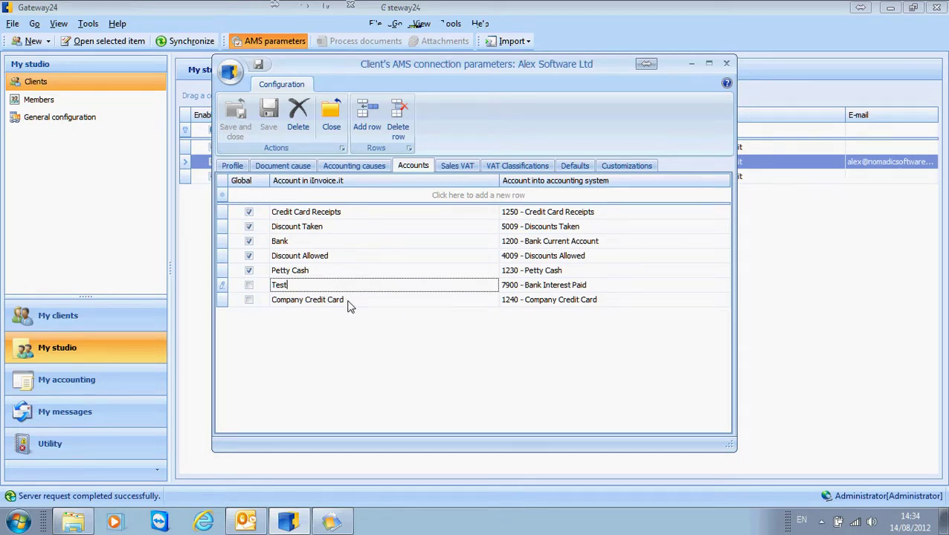
{"action": "left_click", "coordinate": [349, 305]}
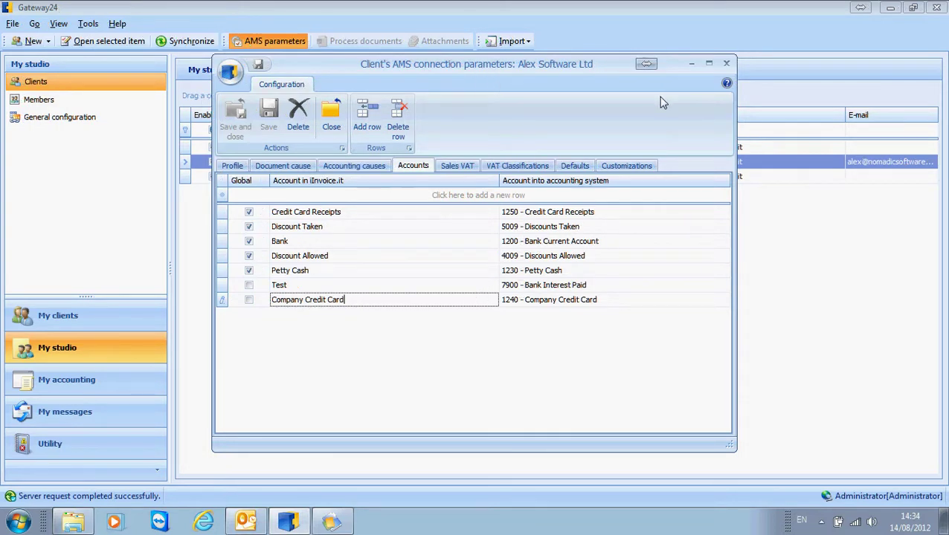
{"action": "left_click", "coordinate": [728, 67]}
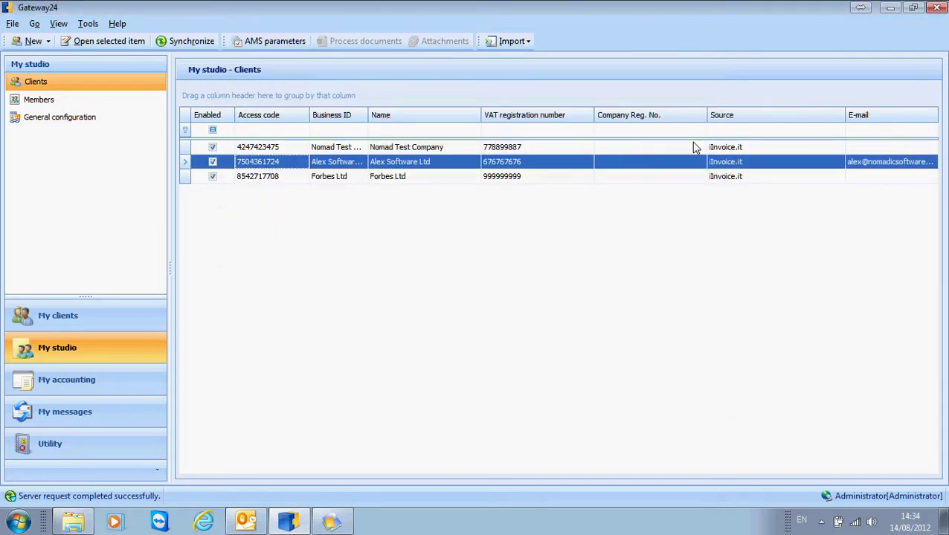
Switch to iInvoice.it, view the shared system tables published by the accountant, and return to Gateway24
{"action": "left_click", "coordinate": [329, 521]}
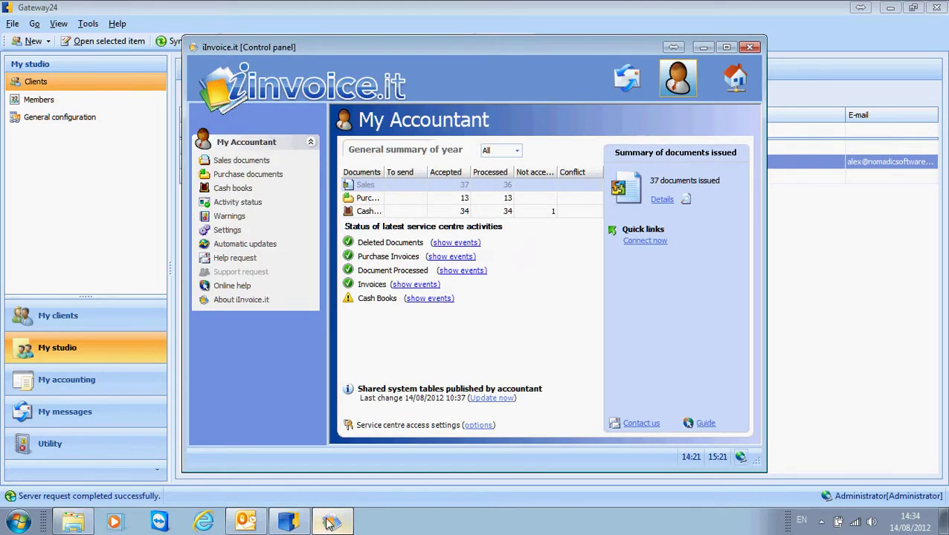
{"action": "left_click", "coordinate": [496, 399]}
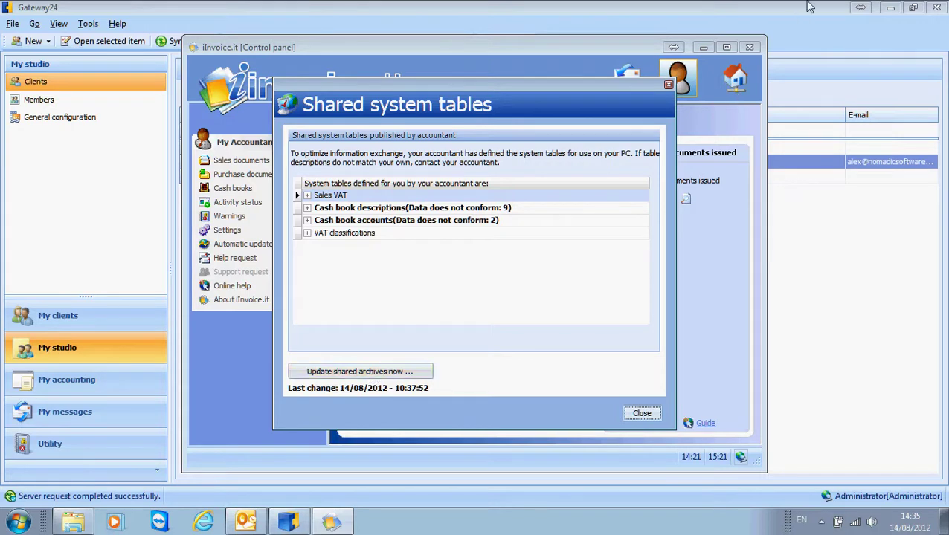
{"action": "left_click", "coordinate": [643, 414]}
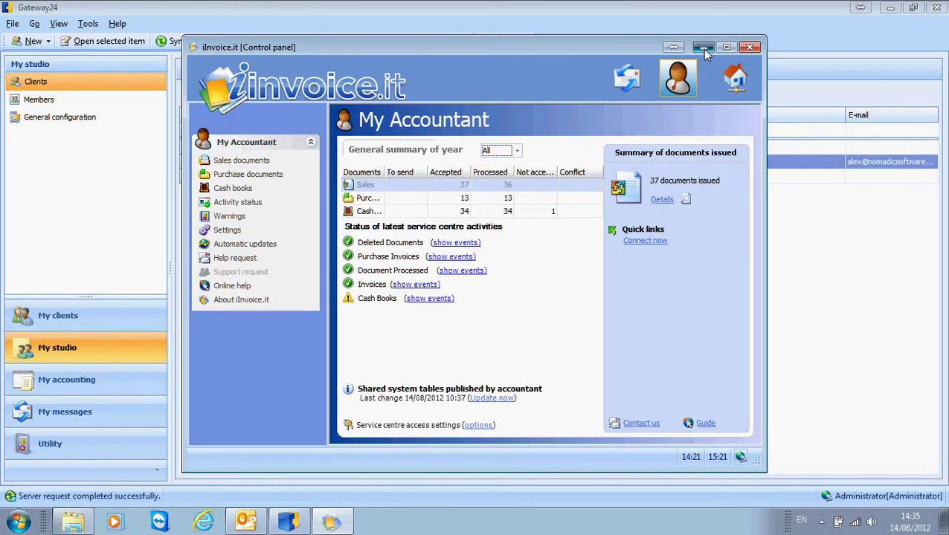
{"action": "left_click", "coordinate": [703, 47]}
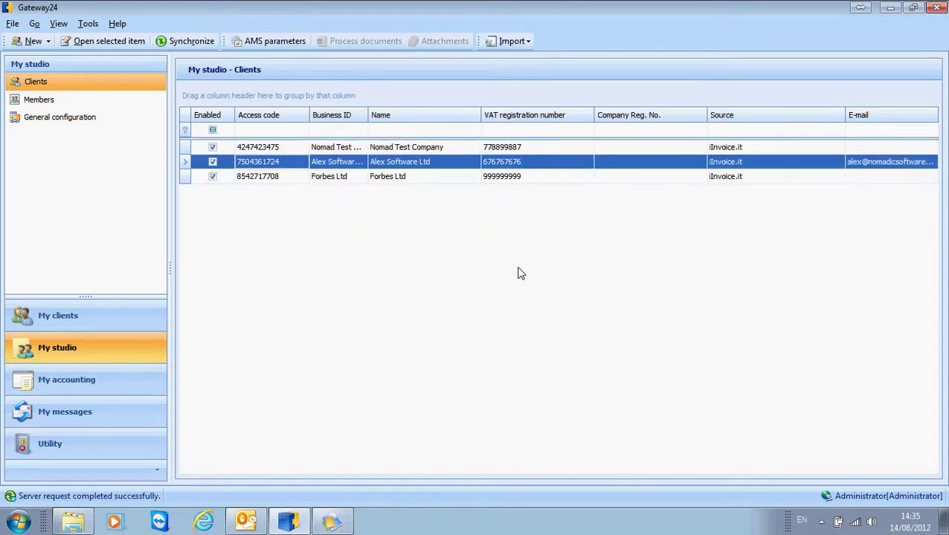